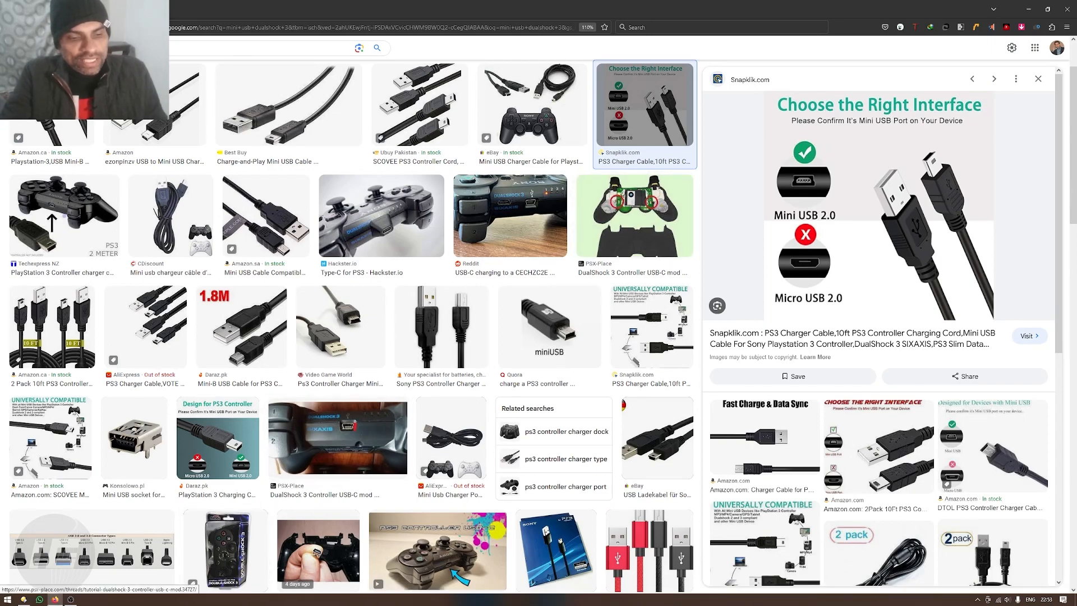
Search Windows for the controller settings and open "Set up USB game controllers"
{"action": "left_click", "coordinate": [7, 599]}
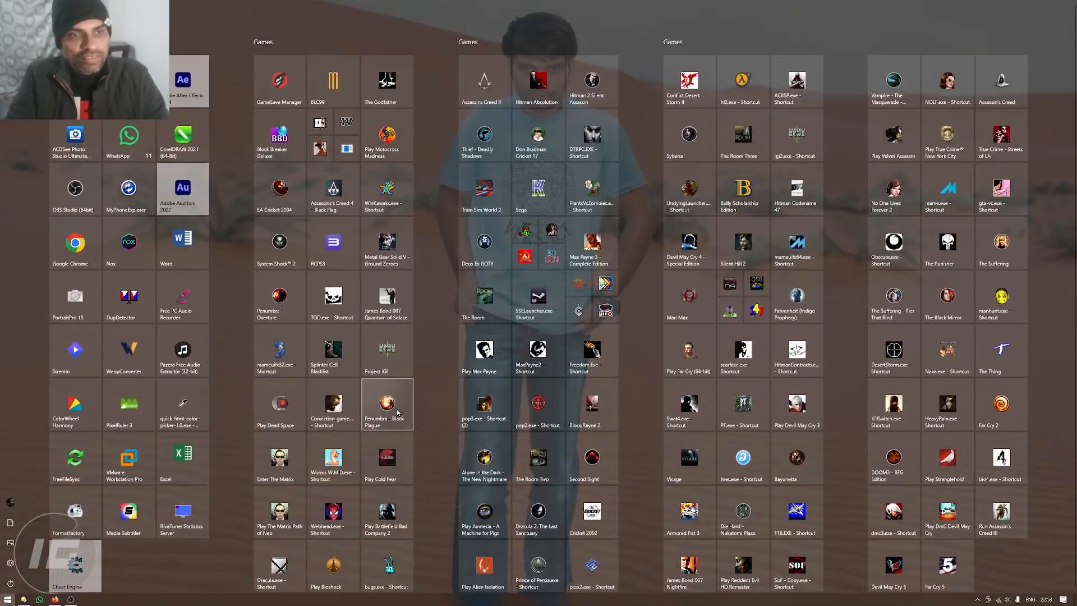
{"action": "type", "text": "devi"}
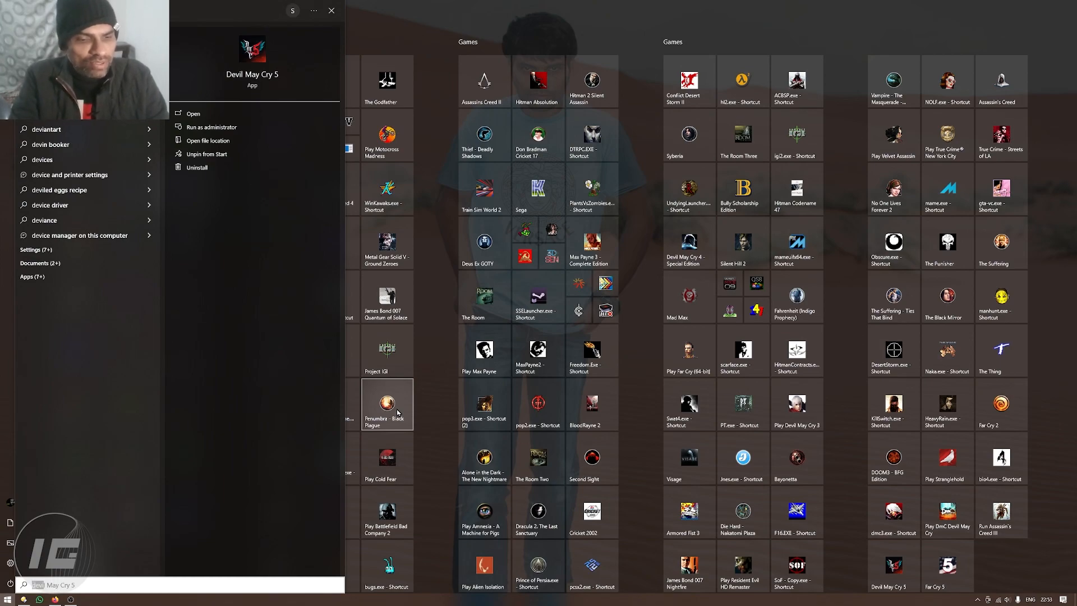
{"action": "type", "text": "game"}
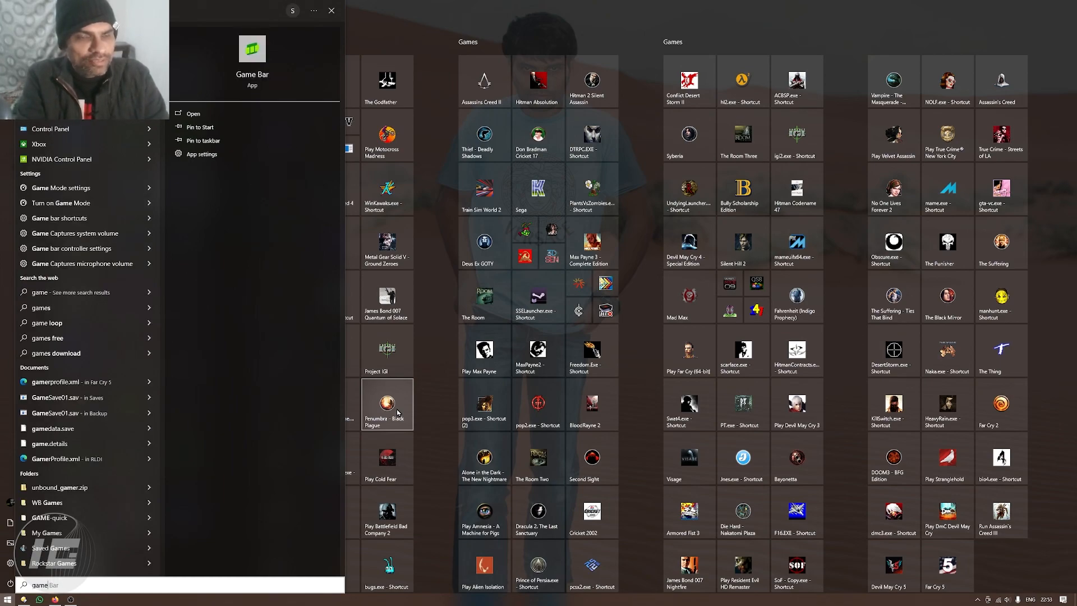
{"action": "key", "text": "BackSpace"}
{"action": "key", "text": "BackSpace"}
{"action": "key", "text": "BackSpace"}
{"action": "key", "text": "BackSpace"}
{"action": "type", "text": "con"}
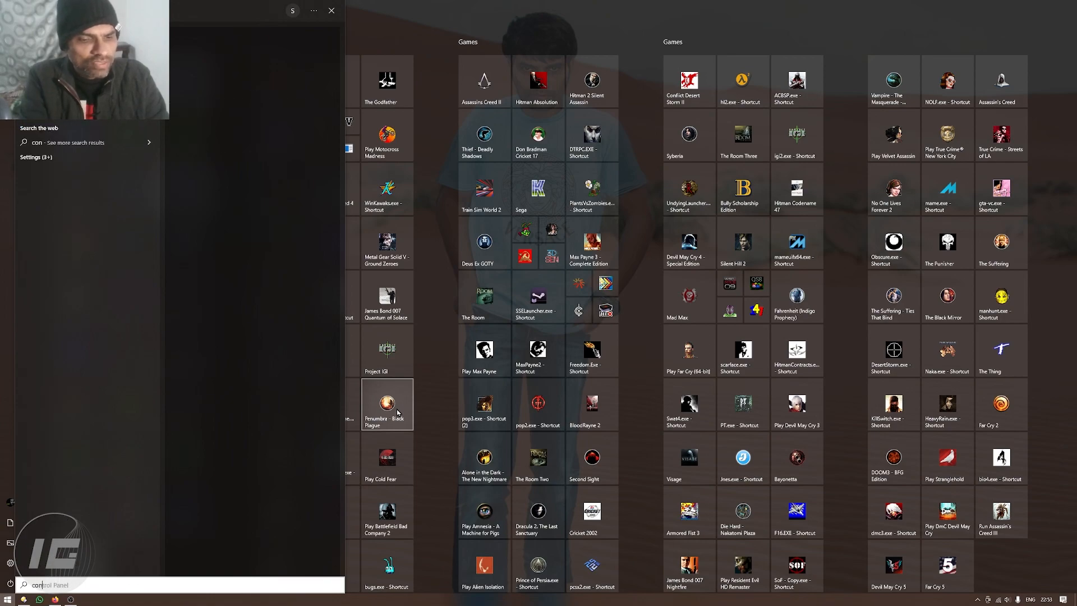
{"action": "type", "text": "troll"}
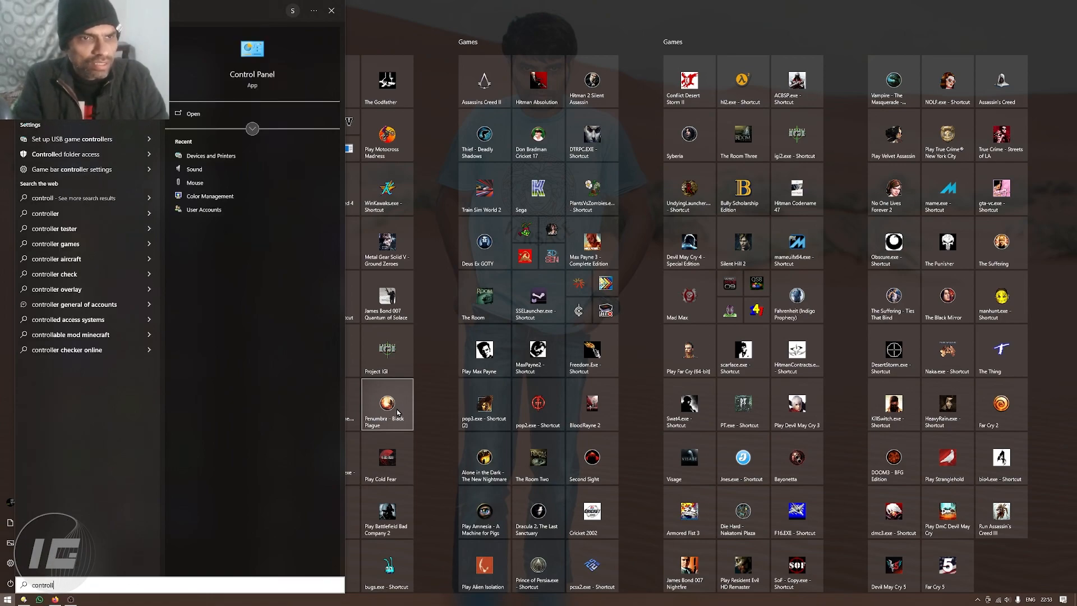
{"action": "key", "text": "Down"}
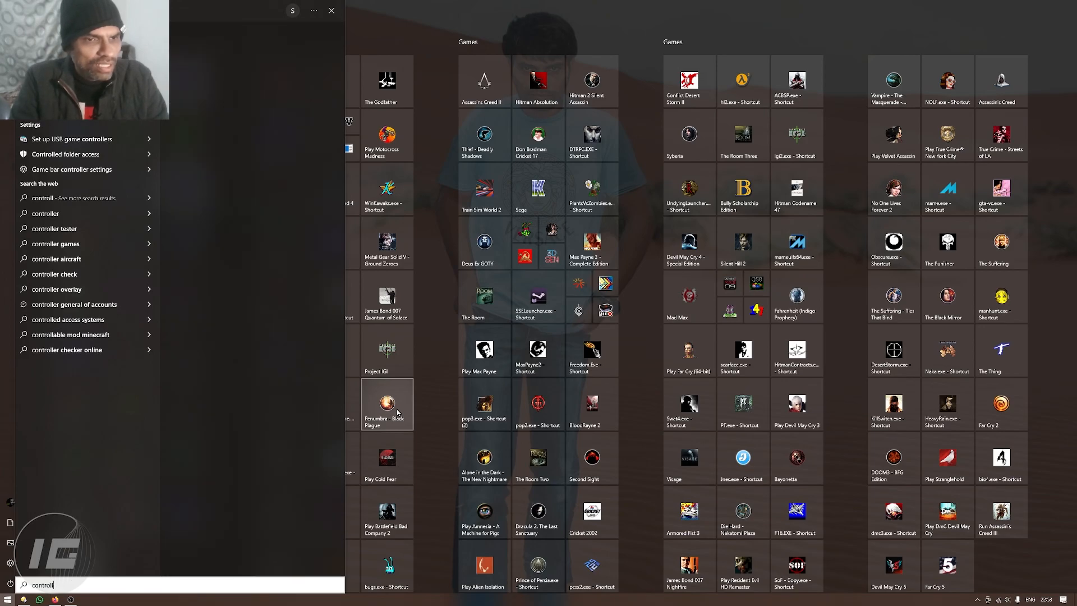
{"action": "key", "text": "Down"}
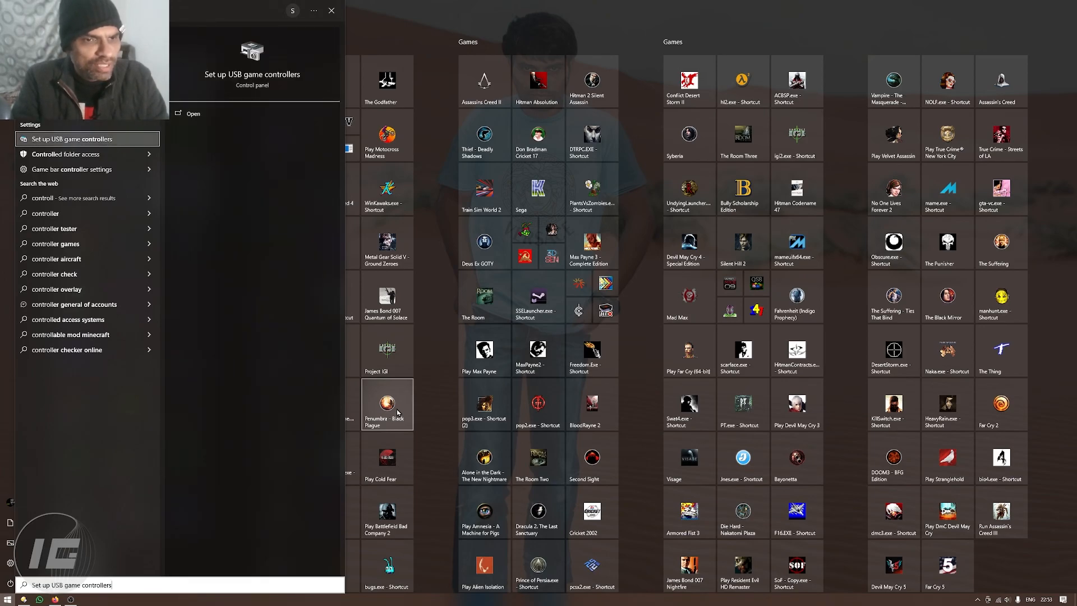
{"action": "key", "text": "Return"}
{"action": "left_click_drag", "start_coordinate": [135, 67], "coordinate": [402, 168]}
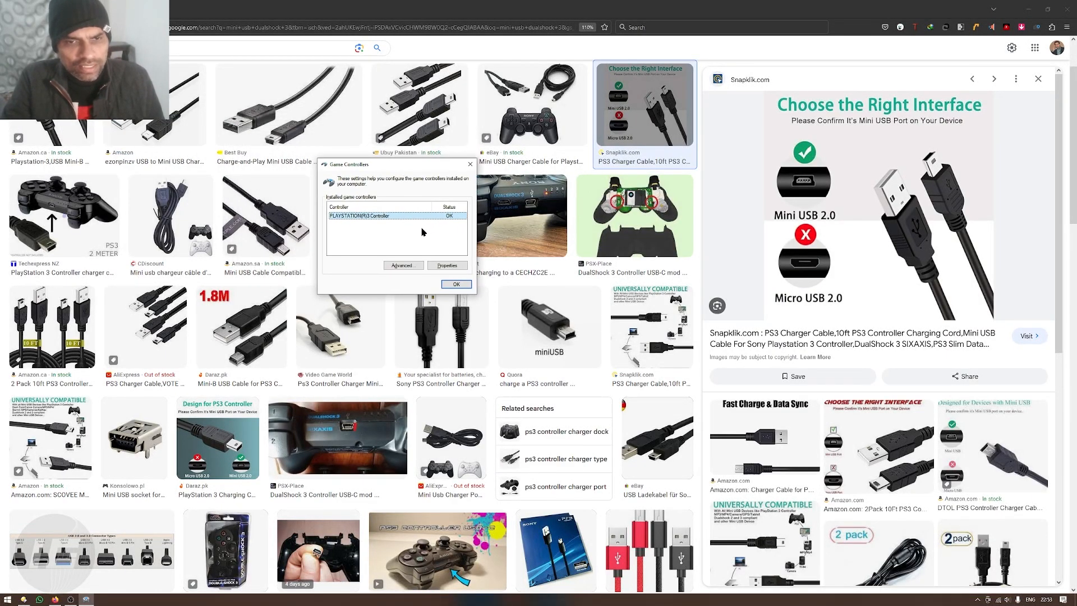
View the test page in the PLAYSTATION(R)3 Controller properties and close the Game Controllers dialog without changes
{"action": "left_click_drag", "start_coordinate": [375, 171], "coordinate": [489, 171]}
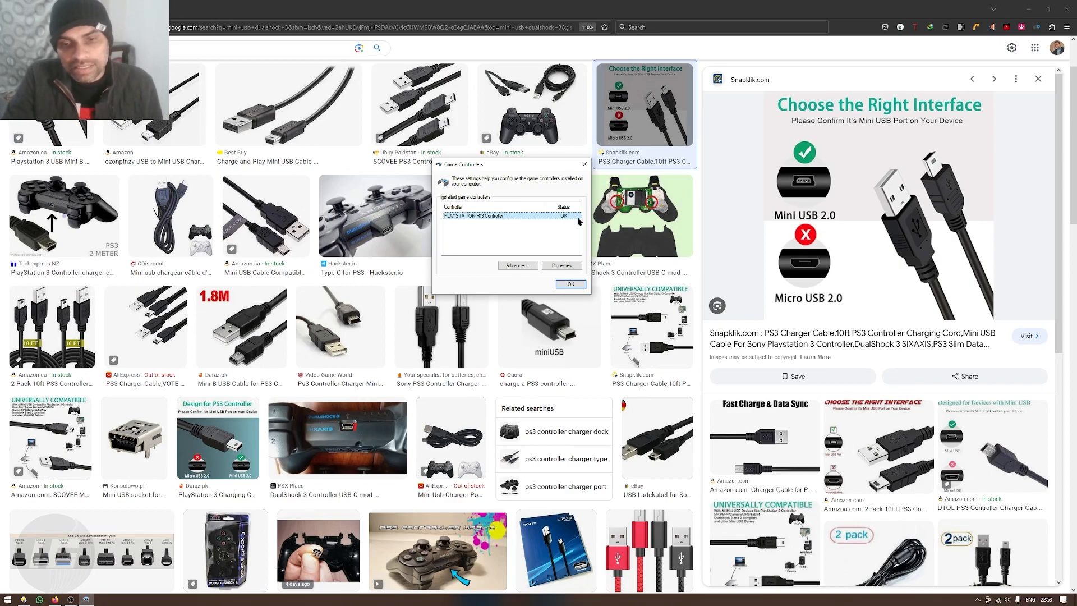
{"action": "left_click", "coordinate": [559, 267]}
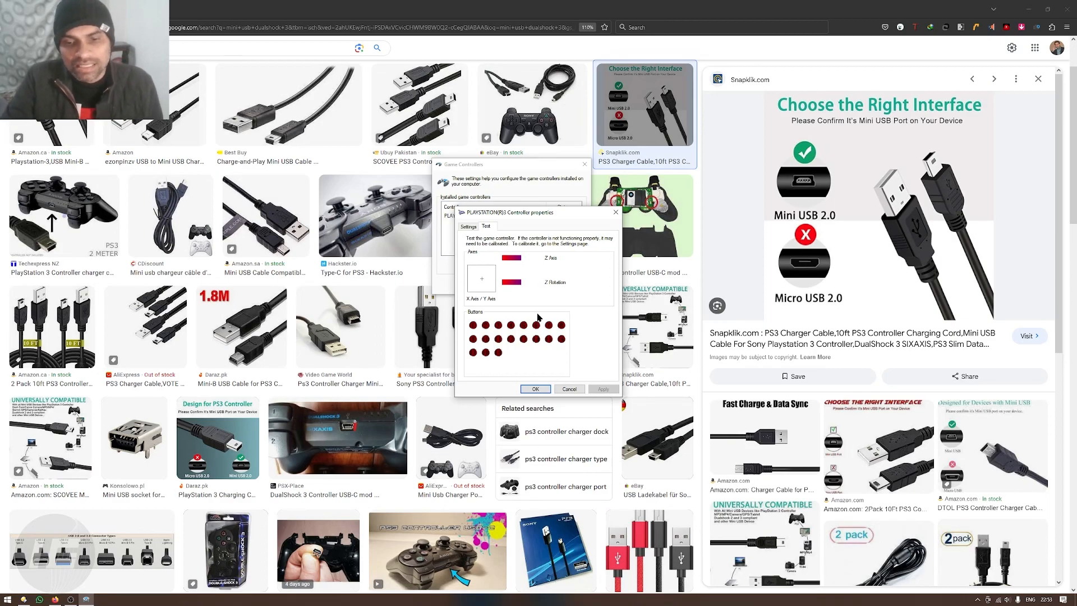
{"action": "left_click", "coordinate": [568, 388]}
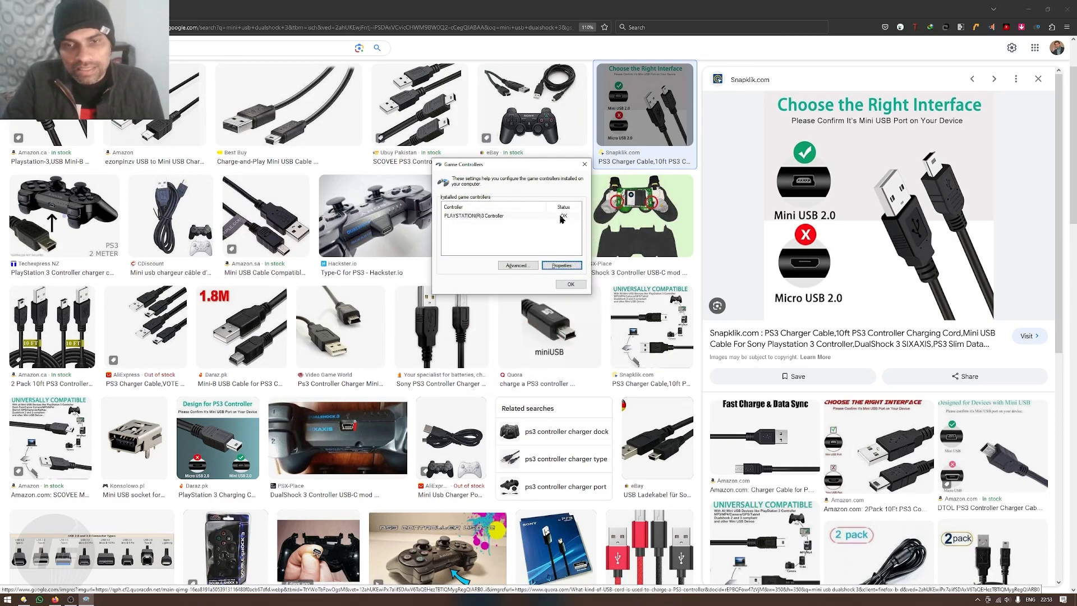
{"action": "left_click", "coordinate": [585, 164]}
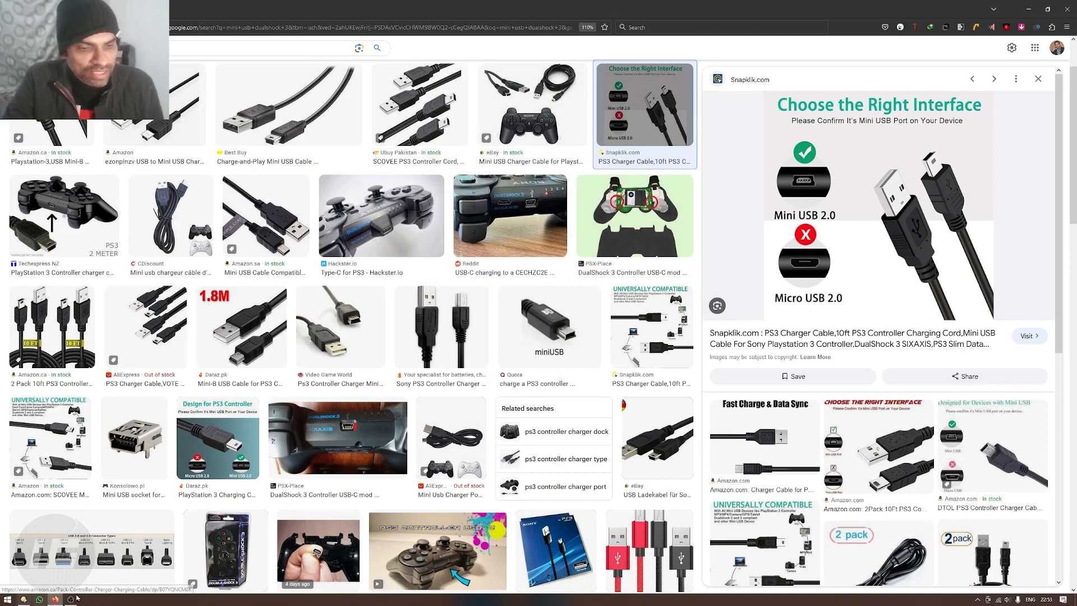
Switch to the file manager and launch ScpToolkit_Setup.exe from the Softwares folder
{"action": "left_click", "coordinate": [23, 600]}
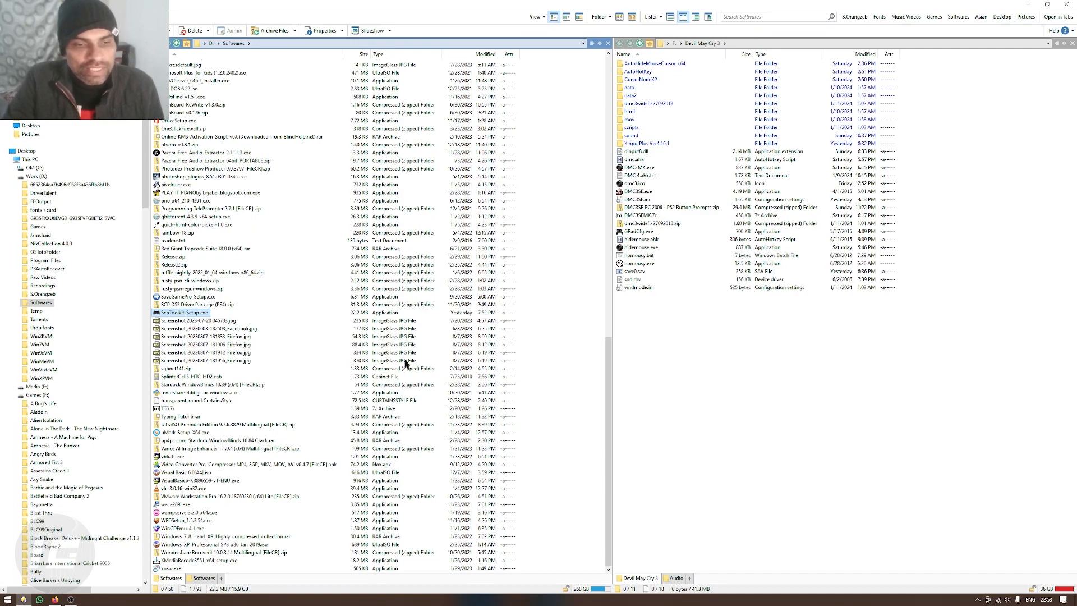
{"action": "mouse_move", "coordinate": [225, 339]}
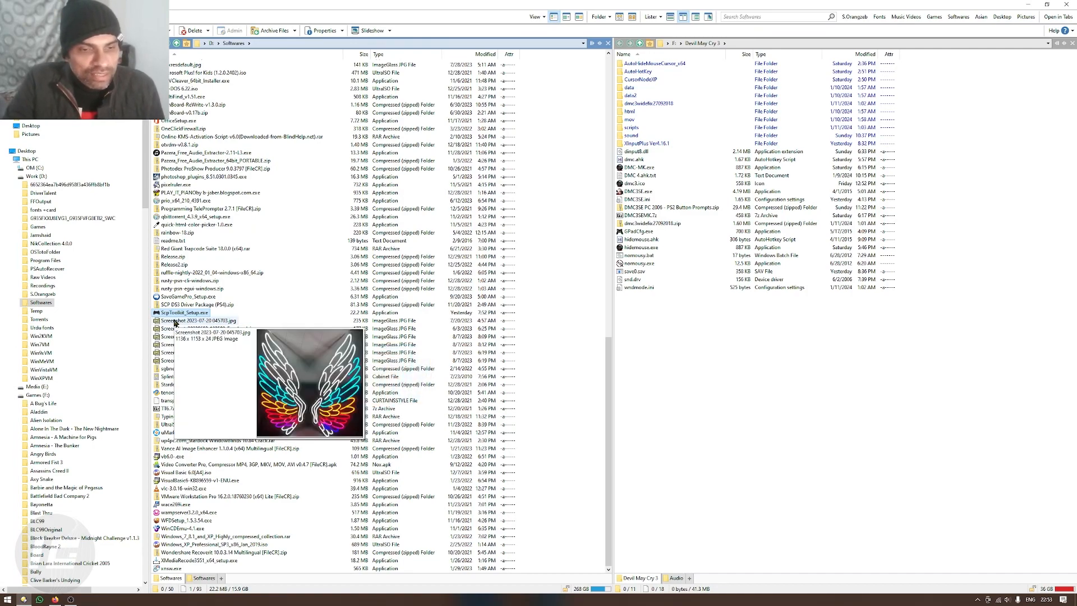
{"action": "mouse_move", "coordinate": [197, 318]}
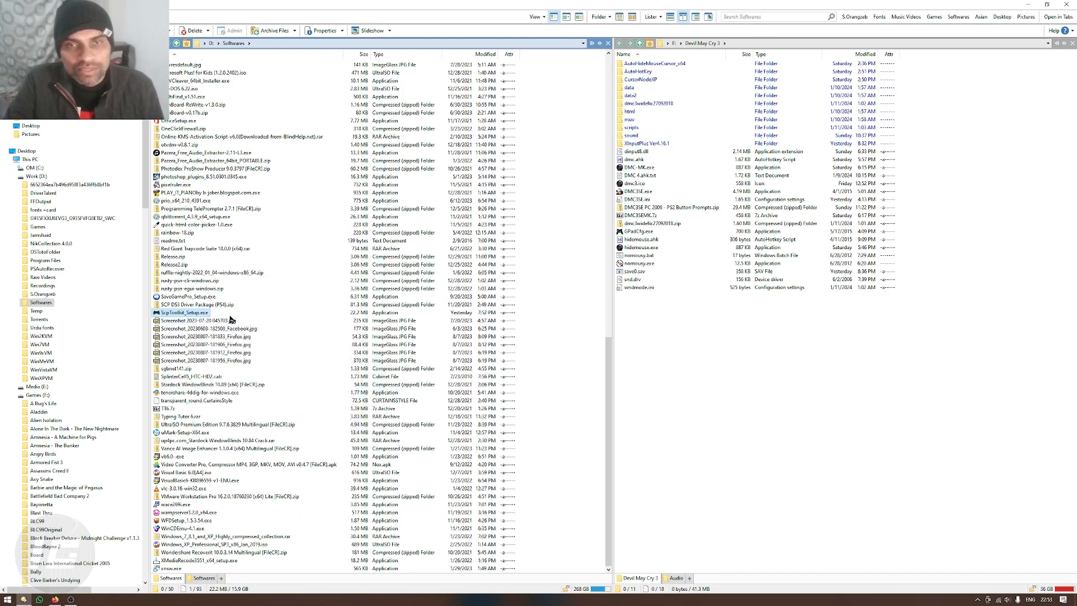
{"action": "double_click", "coordinate": [197, 313]}
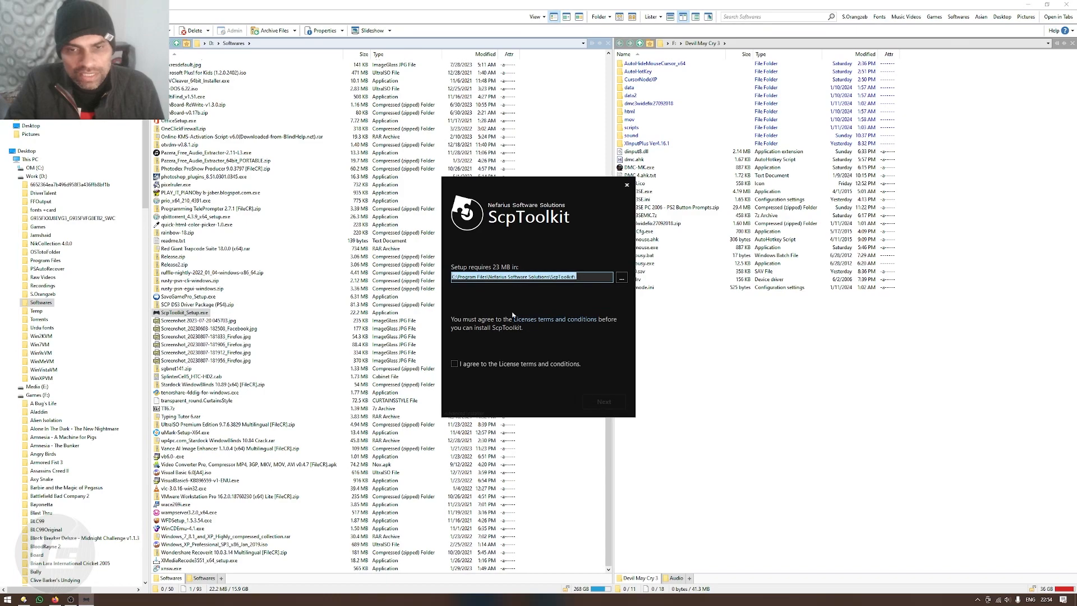
Keep the default ScpToolkit install path, agree to the license terms and continue to the feature selection
{"action": "left_click", "coordinate": [586, 276]}
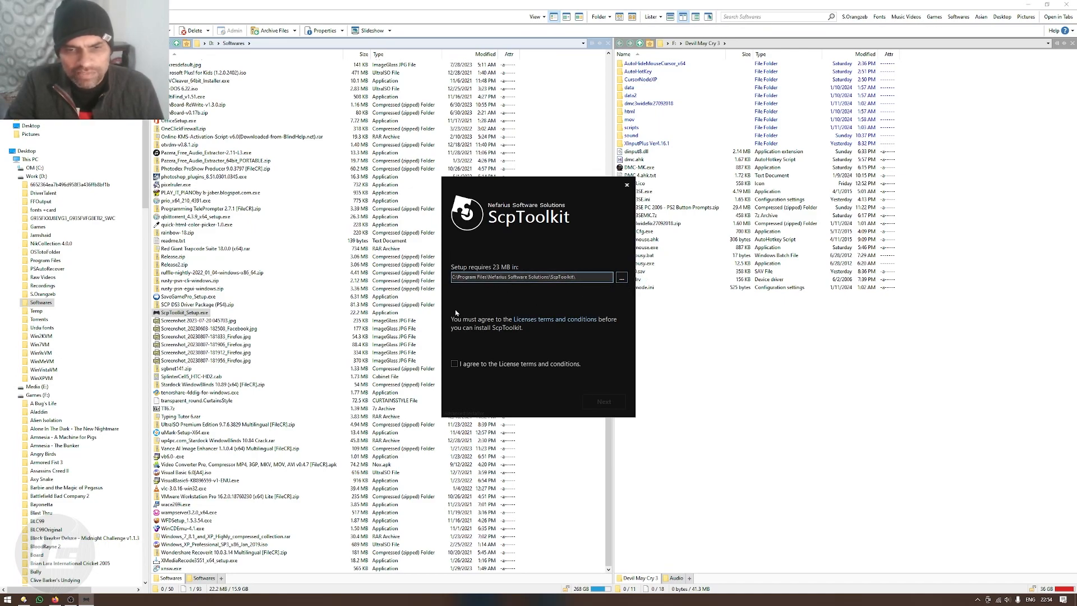
{"action": "left_click", "coordinate": [455, 364]}
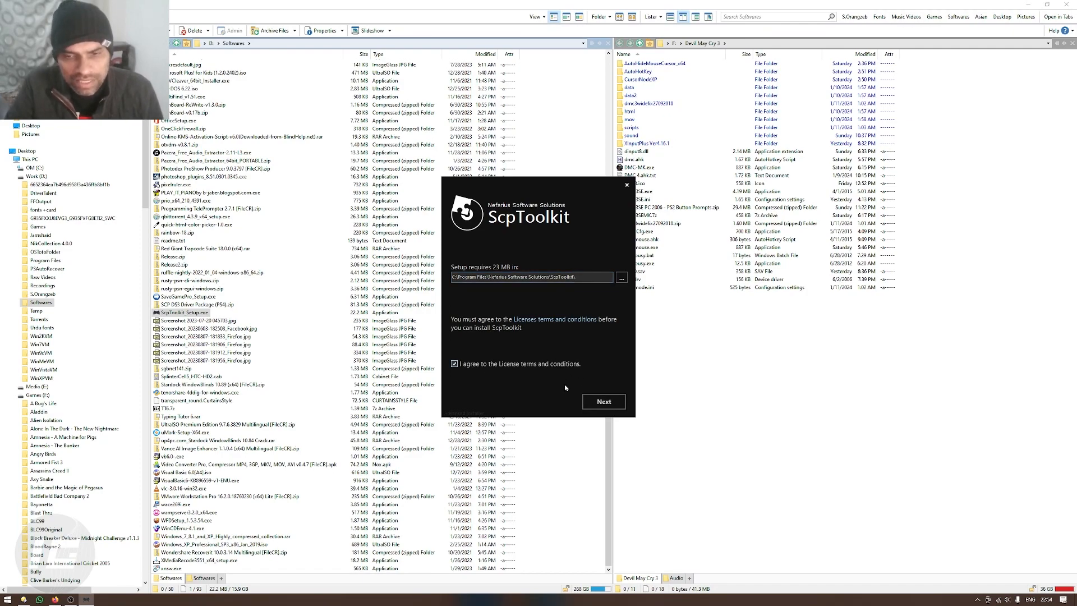
{"action": "left_click", "coordinate": [603, 401]}
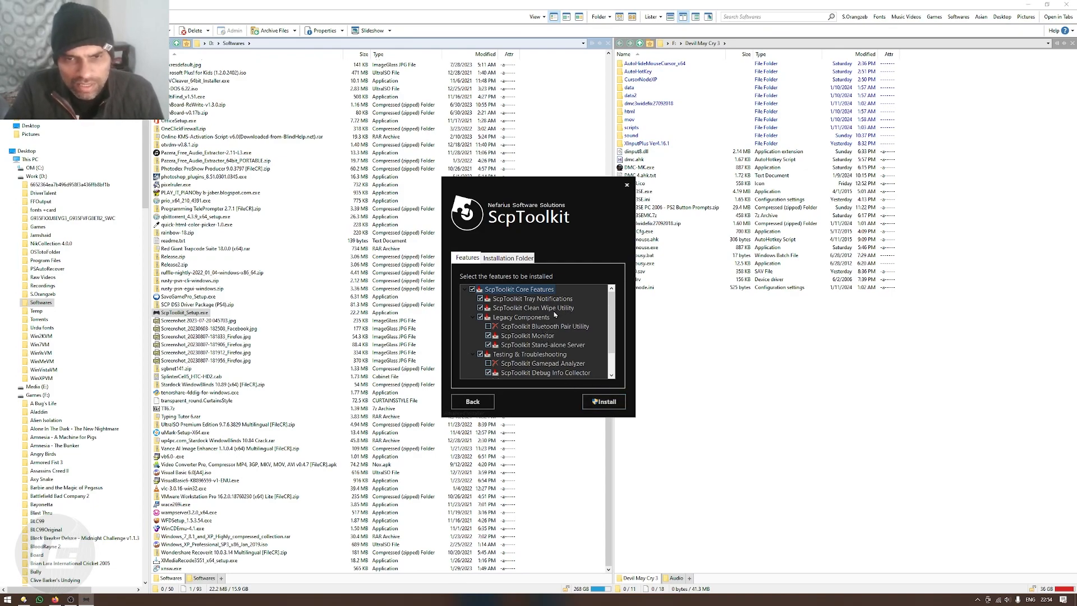
Review the installation folder and feature list, then install ScpToolkit with the default features
{"action": "left_click", "coordinate": [528, 261]}
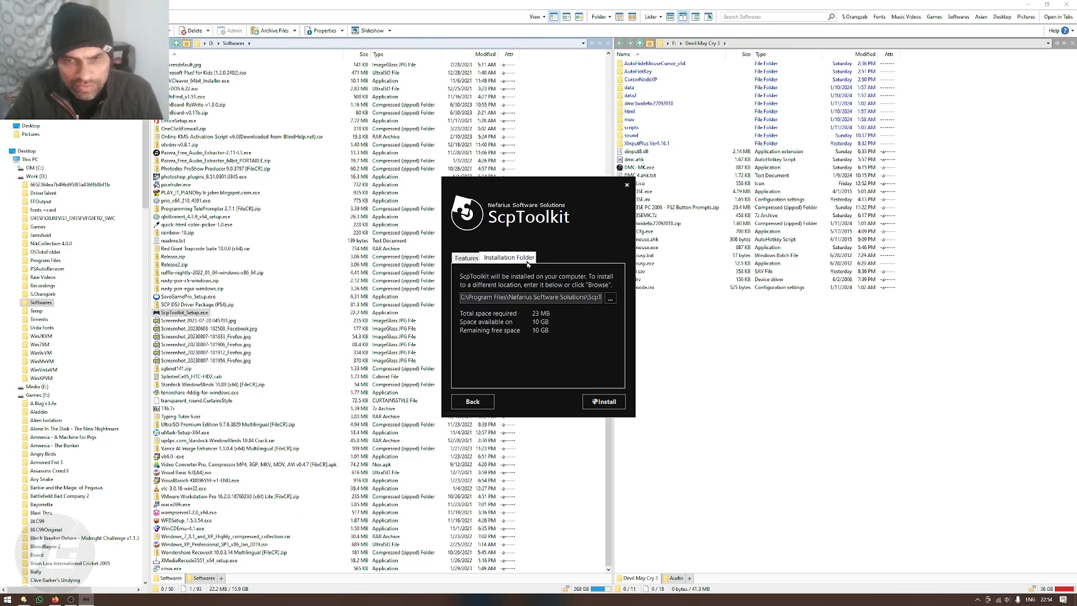
{"action": "left_click", "coordinate": [474, 262]}
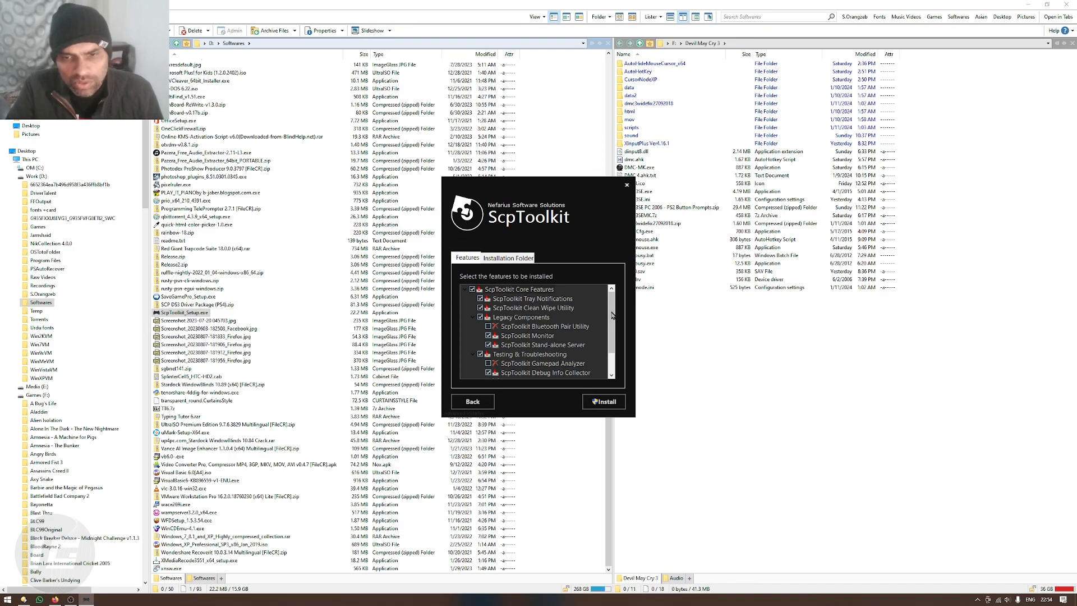
{"action": "left_click_drag", "start_coordinate": [613, 313], "coordinate": [614, 324]}
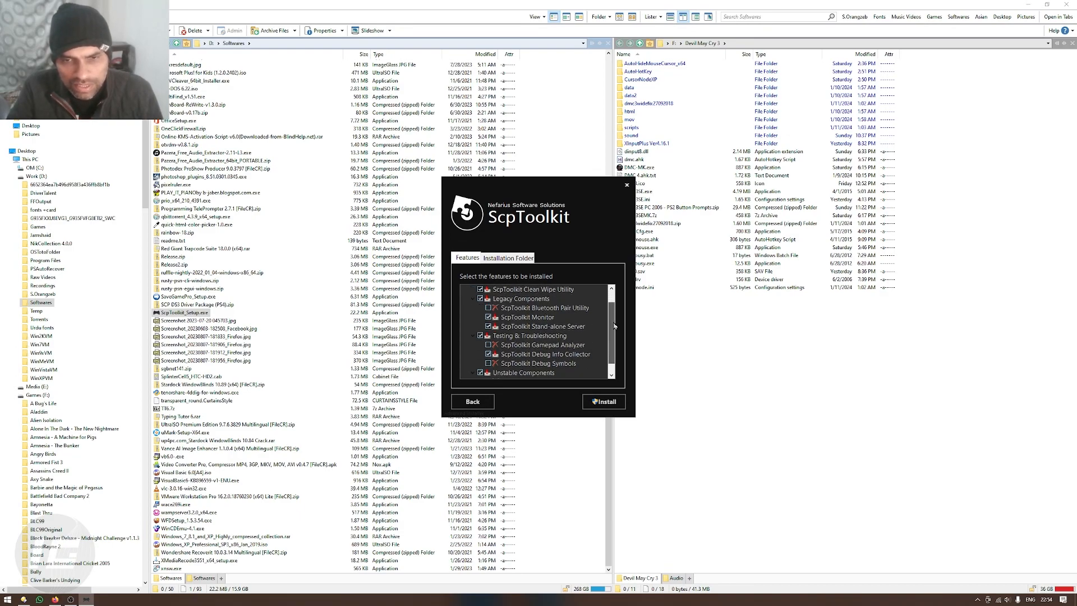
{"action": "mouse_move", "coordinate": [611, 324]}
{"action": "left_mouse_down"}
{"action": "mouse_move", "coordinate": [610, 312]}
{"action": "mouse_move", "coordinate": [617, 345]}
{"action": "left_mouse_up"}
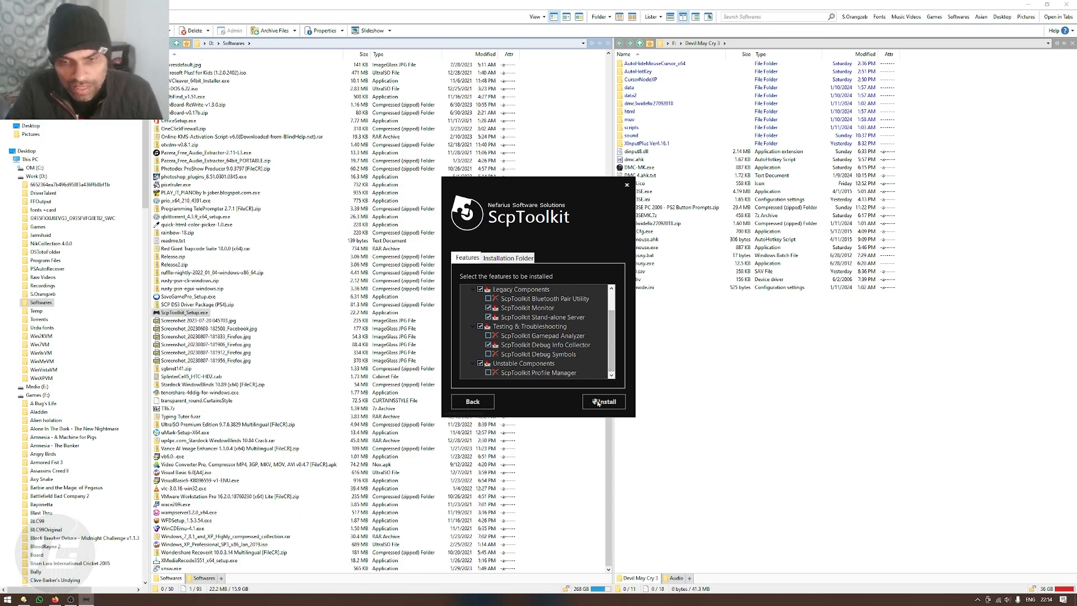
{"action": "left_click", "coordinate": [598, 408]}
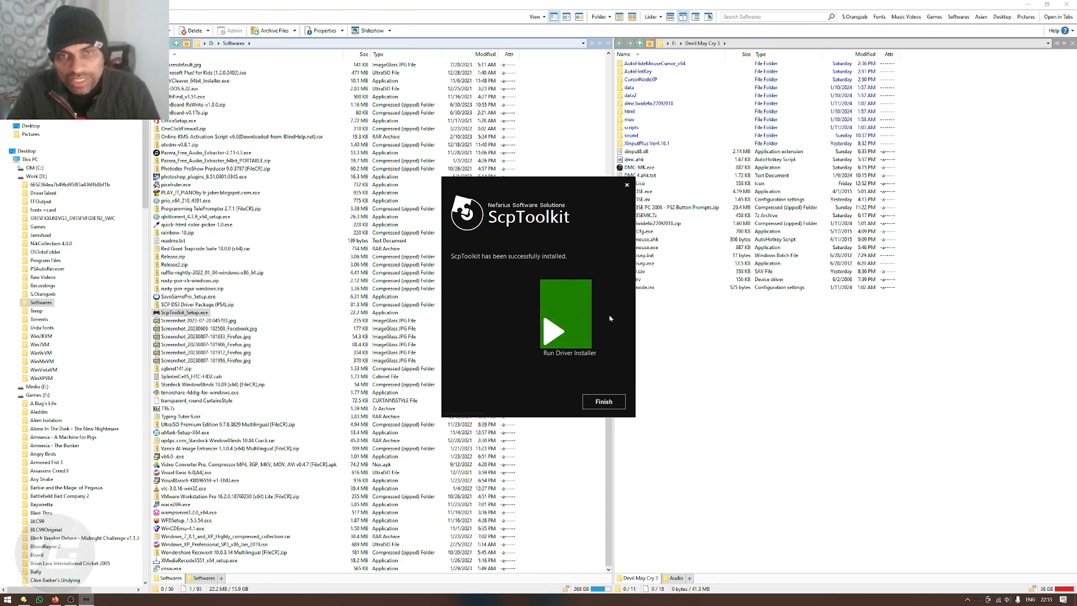
Run the ScpToolkit Driver Installer and choose the Intel(R) Wireless Bluetooth(R) 4.0 + HS Adapter as the Bluetooth dongle
{"action": "left_click", "coordinate": [576, 323]}
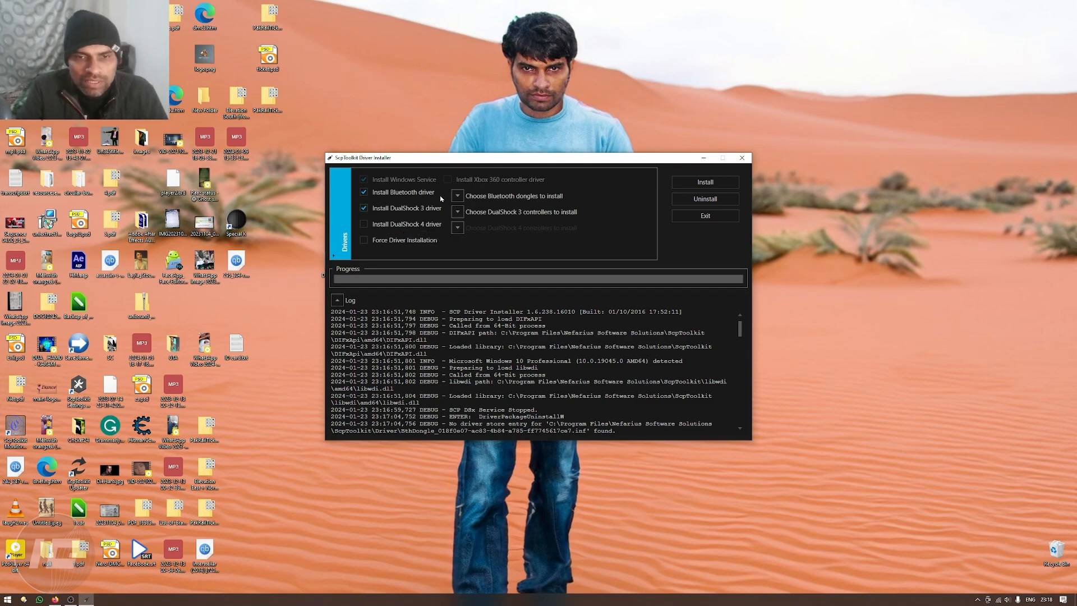
{"action": "left_click", "coordinate": [458, 196]}
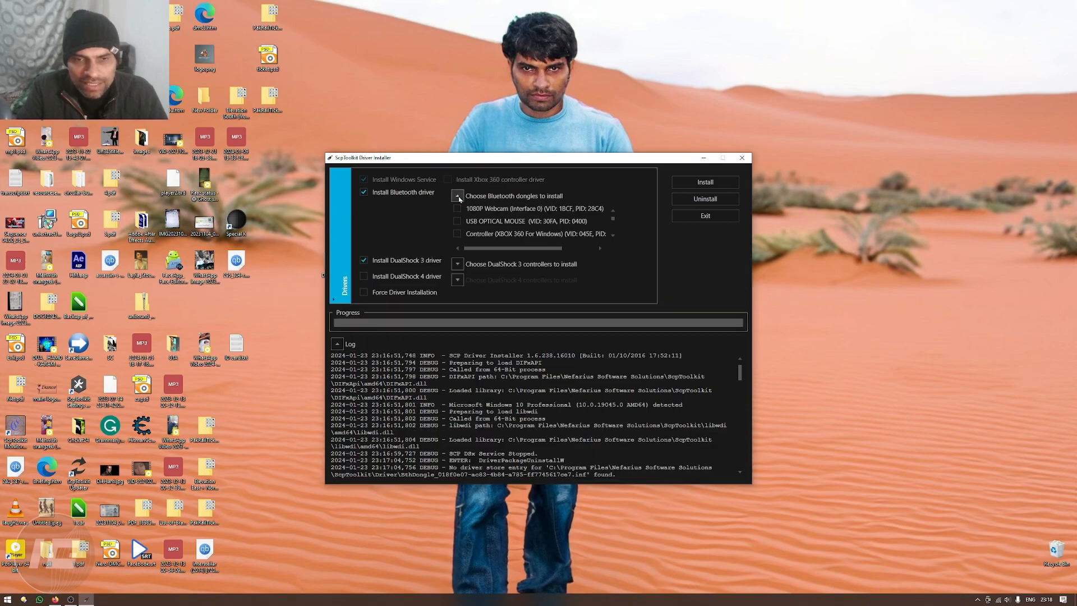
{"action": "scroll", "coordinate": [560, 221], "scroll_direction": "down", "scroll_amount": 2}
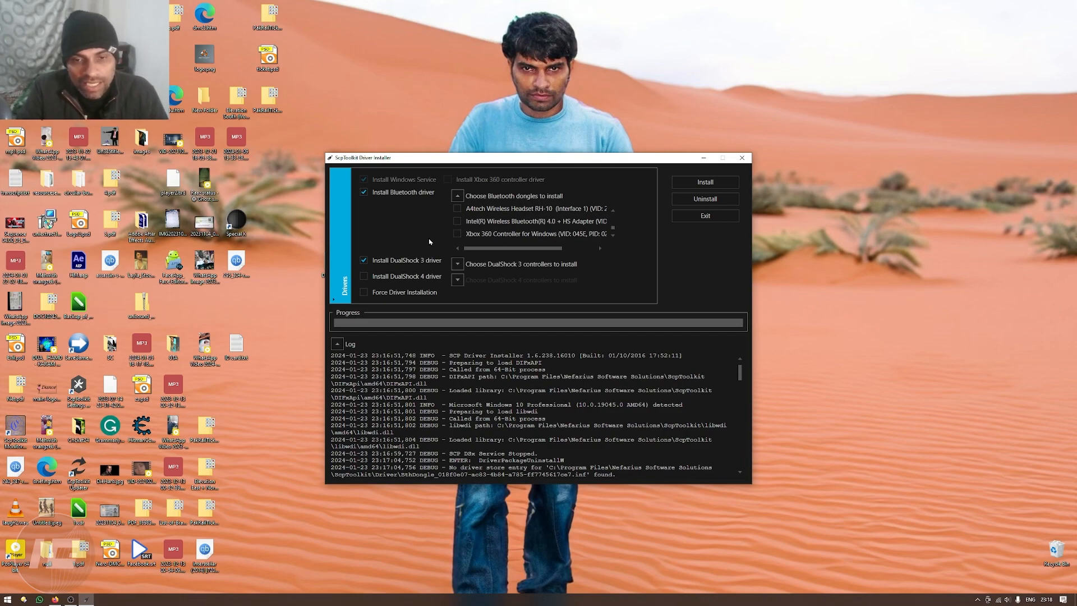
{"action": "left_click", "coordinate": [523, 225]}
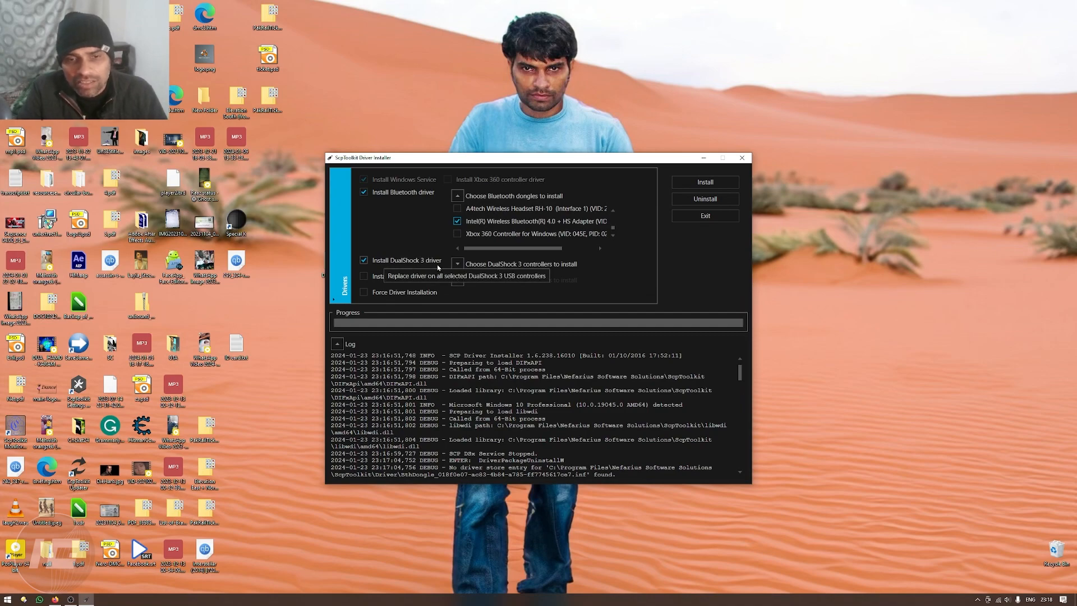
Choose the PLAYSTATION(R)3 Controller as the DualShock 3 controller and install the selected drivers
{"action": "left_click", "coordinate": [459, 265]}
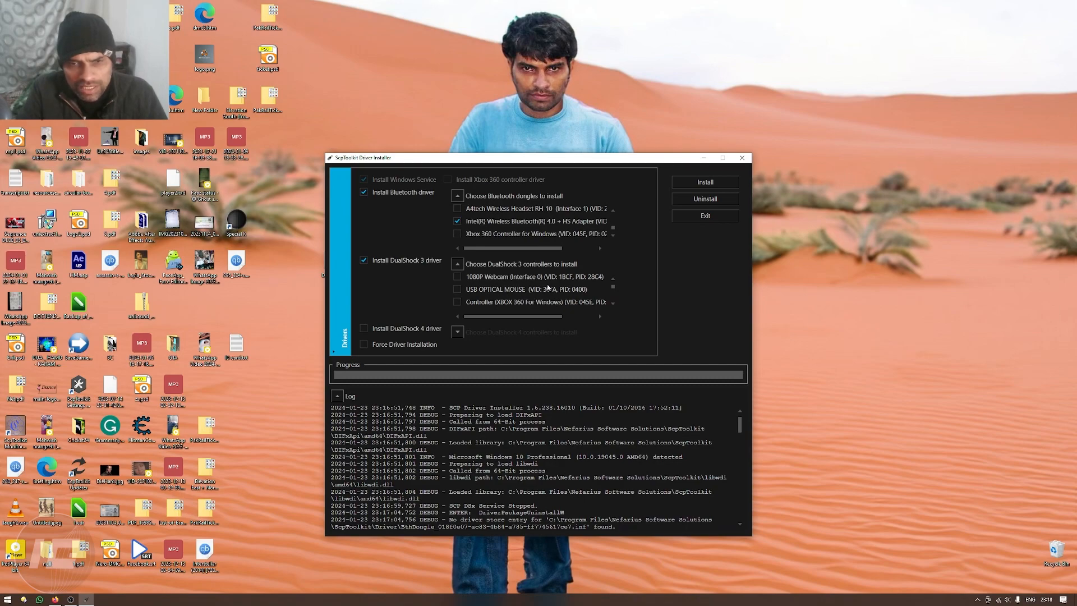
{"action": "scroll", "coordinate": [549, 288], "scroll_direction": "down", "scroll_amount": 2}
{"action": "scroll", "coordinate": [548, 288], "scroll_direction": "down", "scroll_amount": 1}
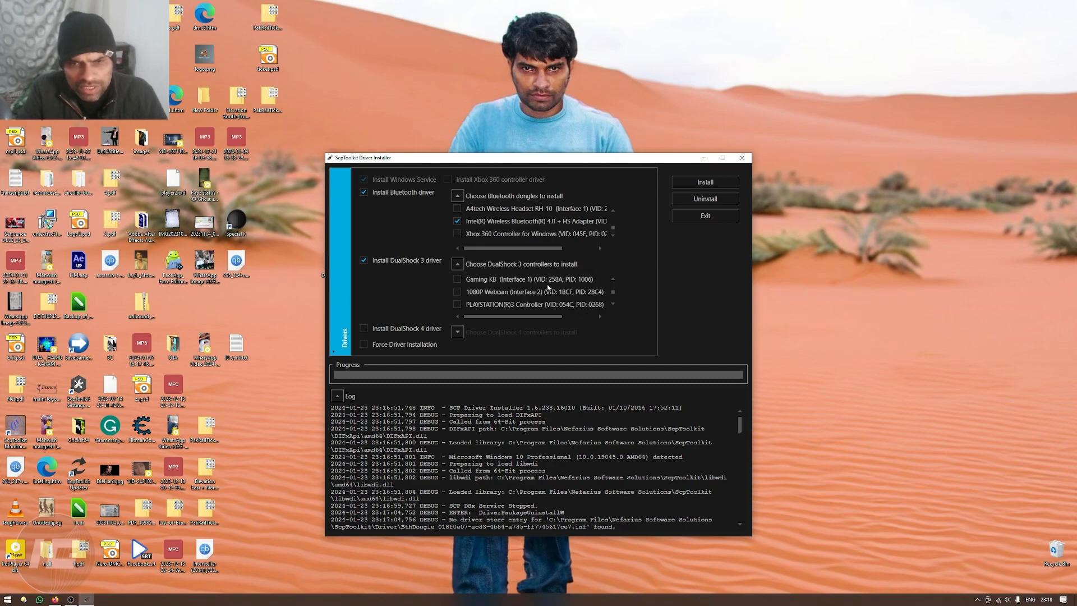
{"action": "scroll", "coordinate": [537, 287], "scroll_direction": "down", "scroll_amount": 1}
{"action": "left_click", "coordinate": [497, 285]}
{"action": "scroll", "coordinate": [541, 292], "scroll_direction": "up", "scroll_amount": 1}
{"action": "scroll", "coordinate": [540, 292], "scroll_direction": "up", "scroll_amount": 2}
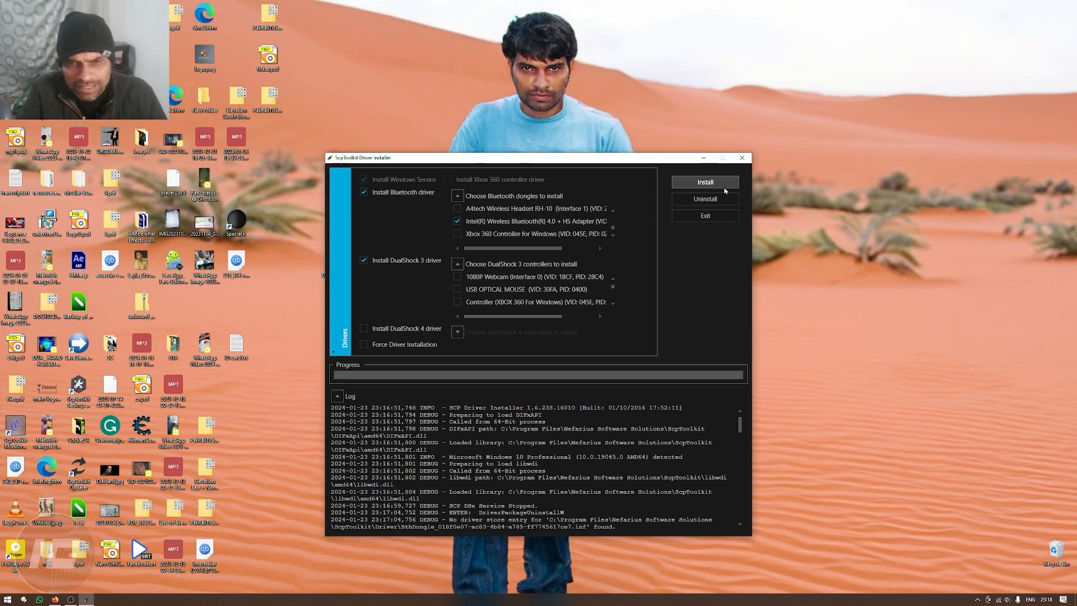
{"action": "left_click", "coordinate": [725, 188]}
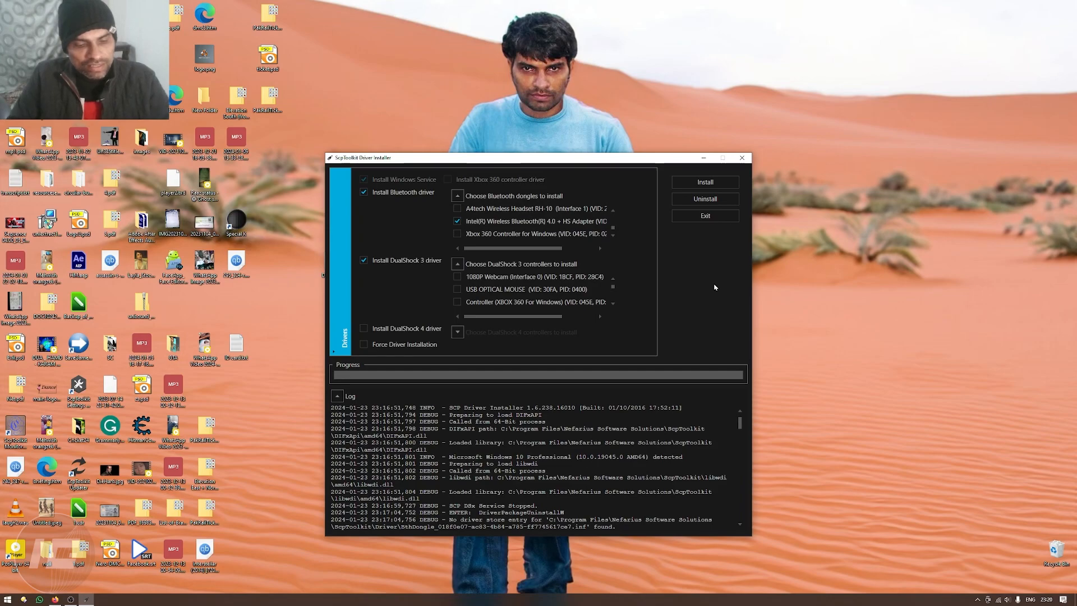
Search Windows for "control" and open the USB game controllers setup to check the installed controllers
{"action": "key", "text": "super"}
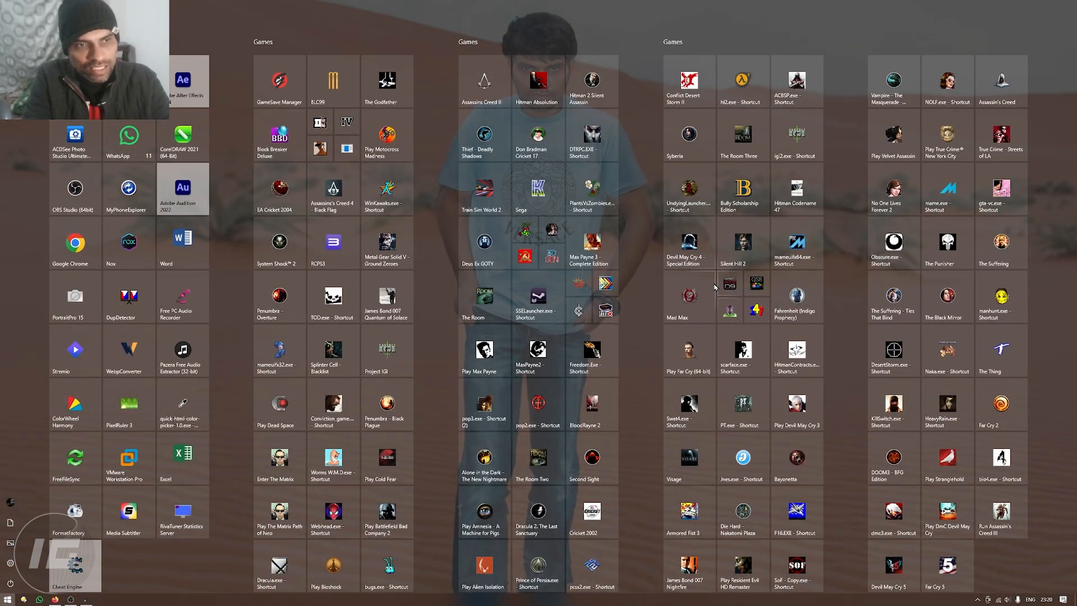
{"action": "type", "text": "control"}
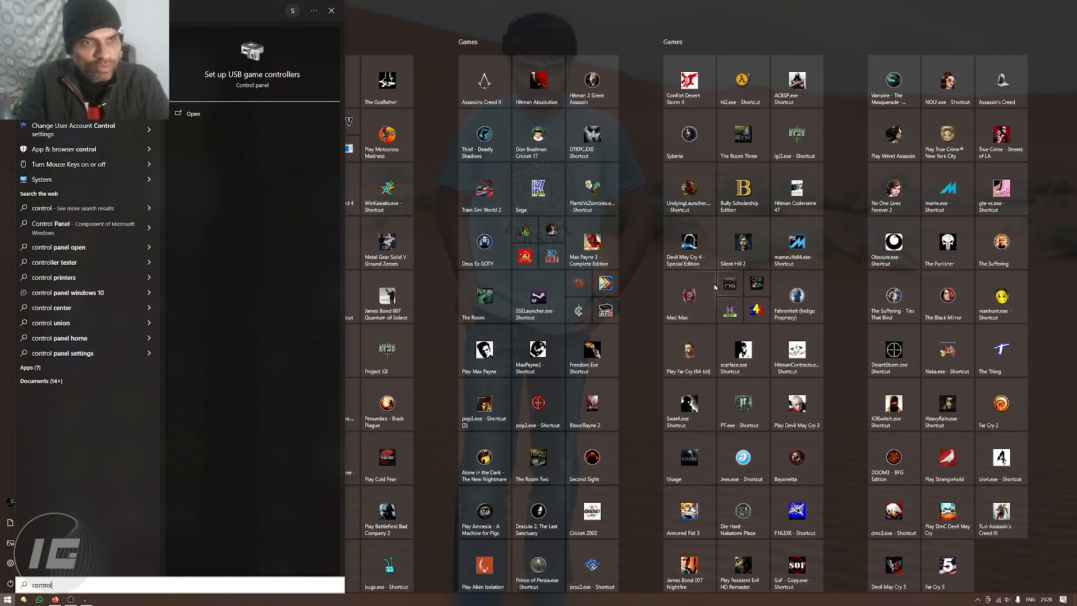
{"action": "key", "text": "Return"}
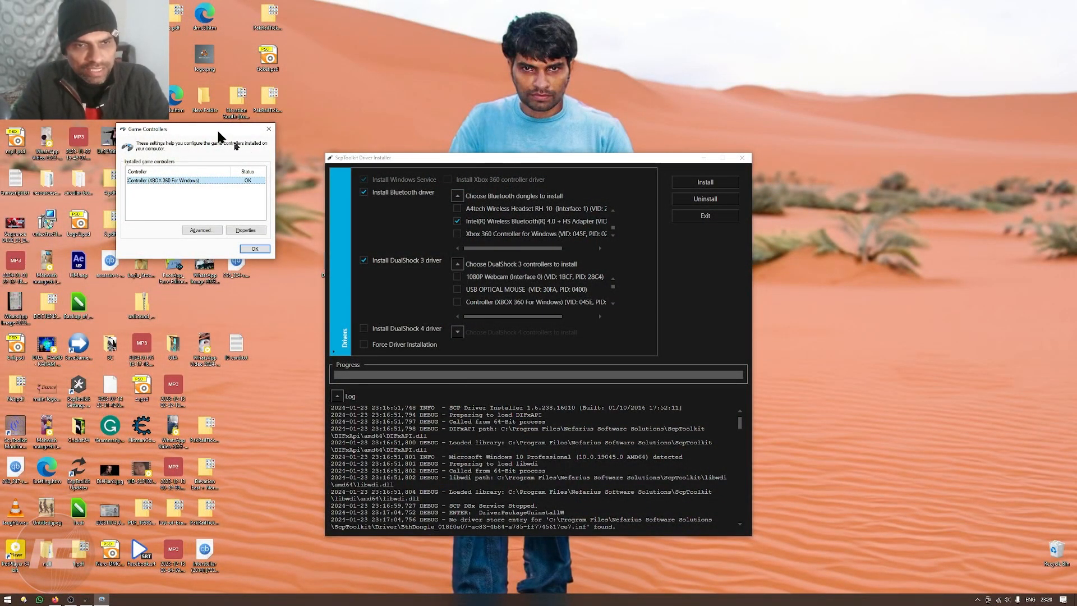
Check the Xbox 360 For Windows controller's axes and buttons on its test page, and close the Game Controllers windows
{"action": "left_click_drag", "start_coordinate": [214, 130], "coordinate": [537, 279]}
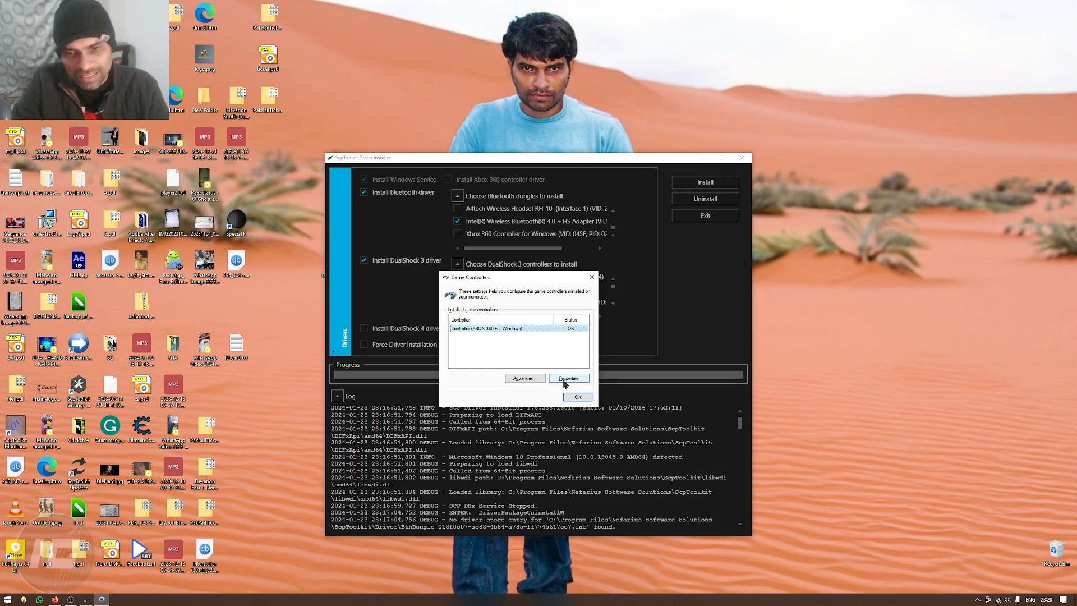
{"action": "left_click", "coordinate": [568, 378]}
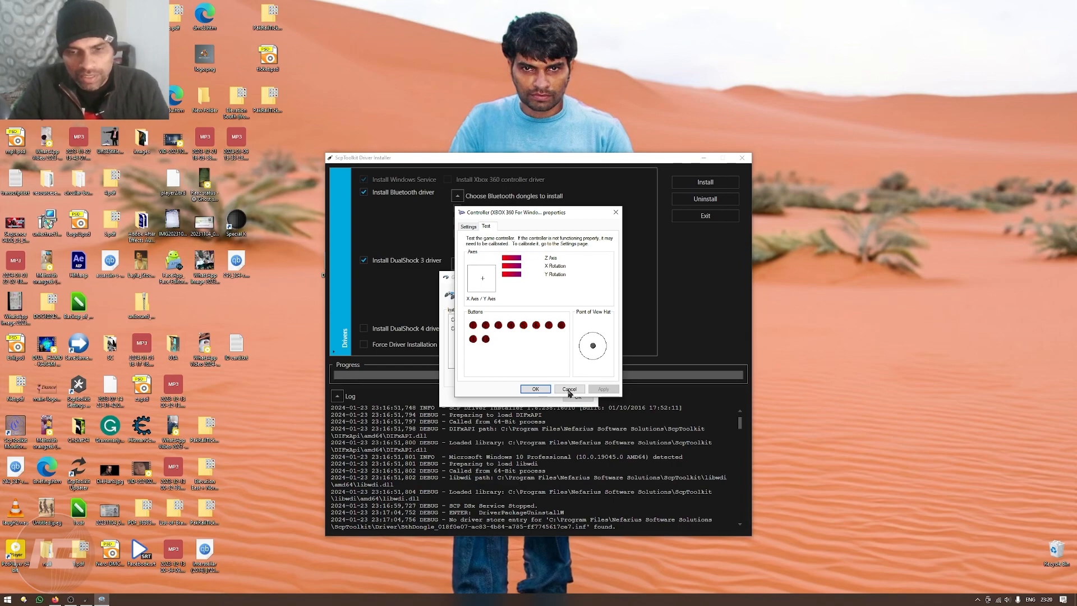
{"action": "left_click", "coordinate": [570, 389]}
{"action": "left_click", "coordinate": [592, 278]}
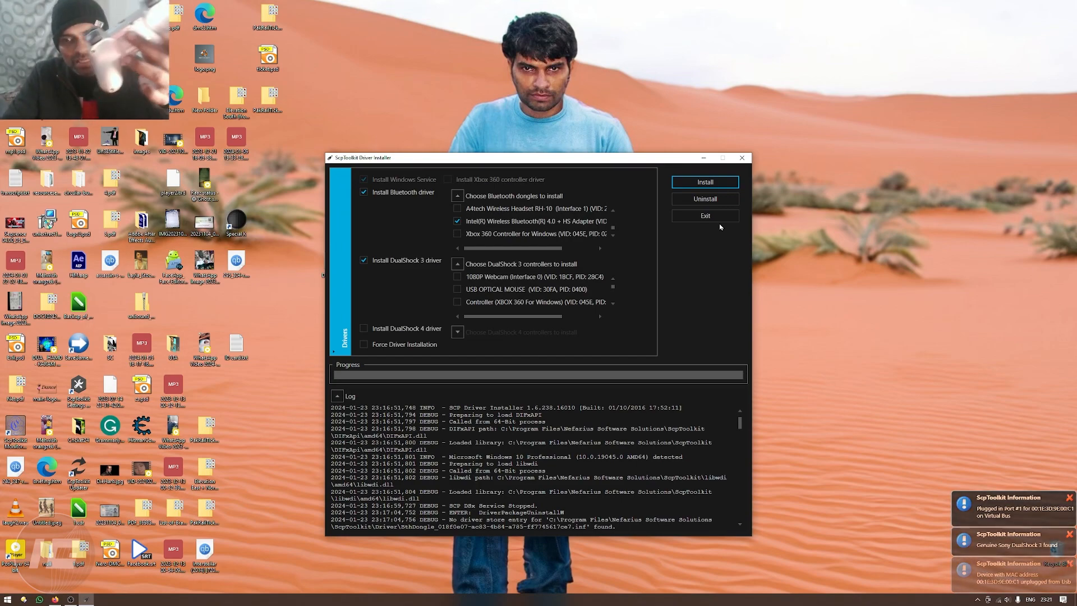
Exit the ScpToolkit Driver Installer and launch the game Devil May Cry 3
{"action": "left_click", "coordinate": [715, 218]}
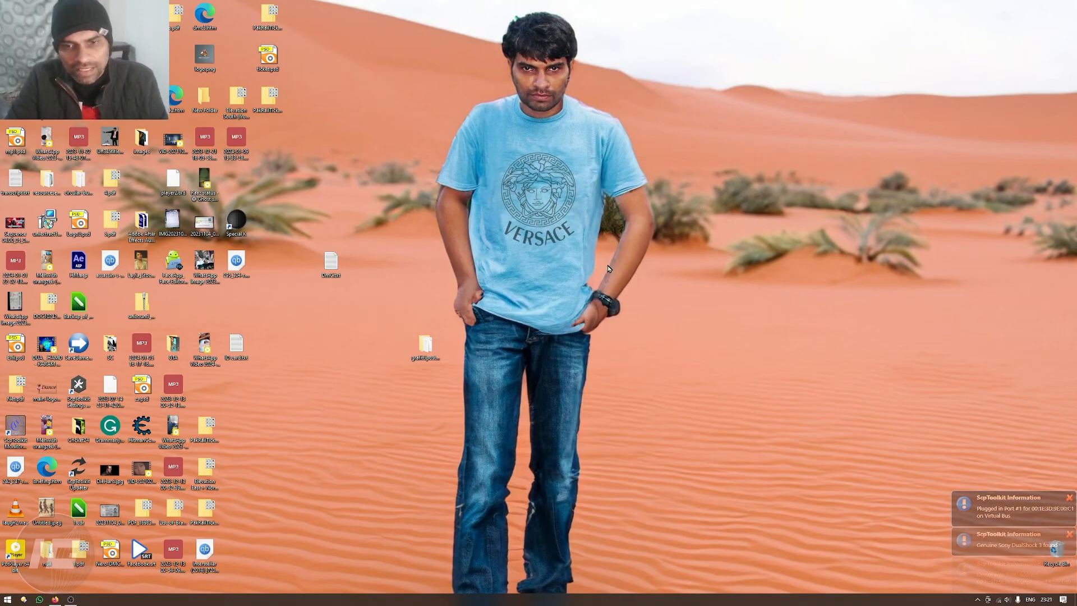
{"action": "double_click", "coordinate": [609, 268]}
{"action": "key", "text": "super"}
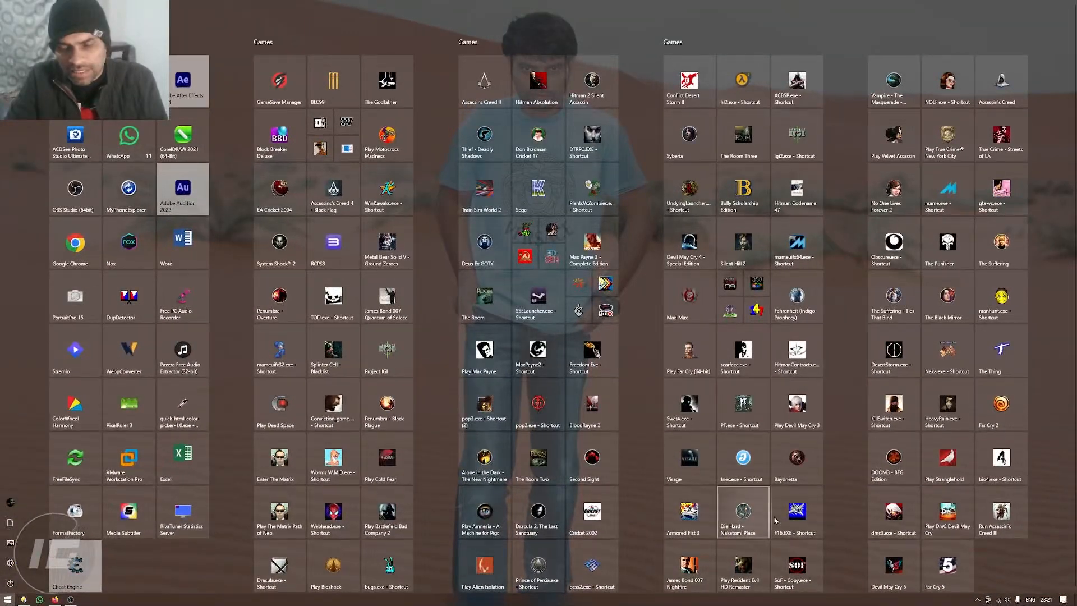
{"action": "left_click", "coordinate": [788, 421]}
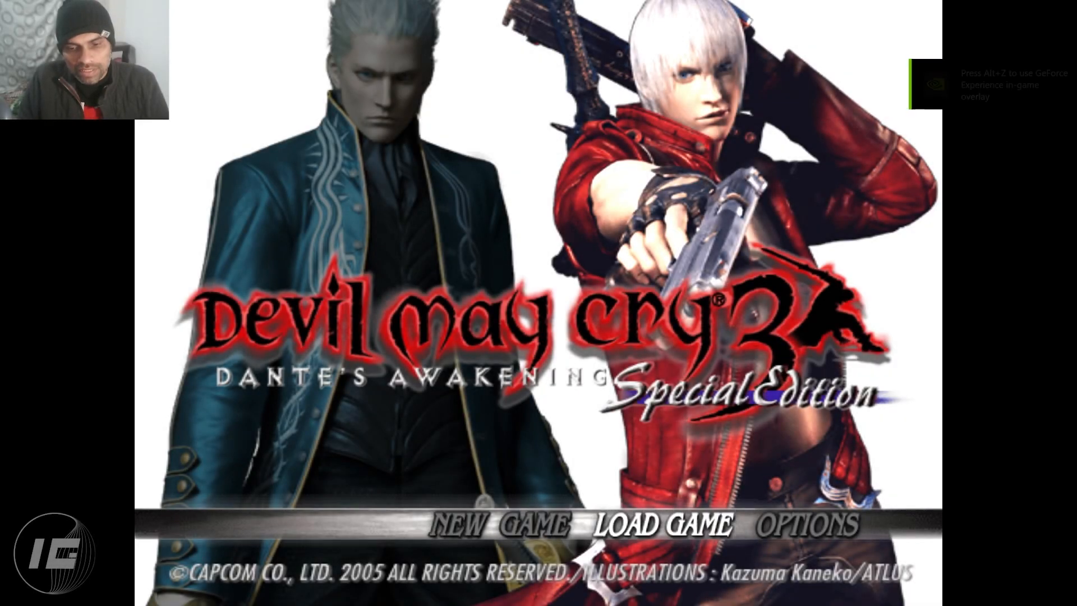
Test the controller by switching repeatedly between title menu entries, and open LOAD GAME
{"action": "key", "text": "Left"}
{"action": "key", "text": "Right"}
{"action": "key", "text": "Left"}
{"action": "key", "text": "Right"}
{"action": "key", "text": "Left"}
{"action": "key", "text": "Right"}
{"action": "key", "text": "Left"}
{"action": "key", "text": "Right"}
{"action": "key", "text": "Left"}
{"action": "key", "text": "Right"}
{"action": "key", "text": "Return"}
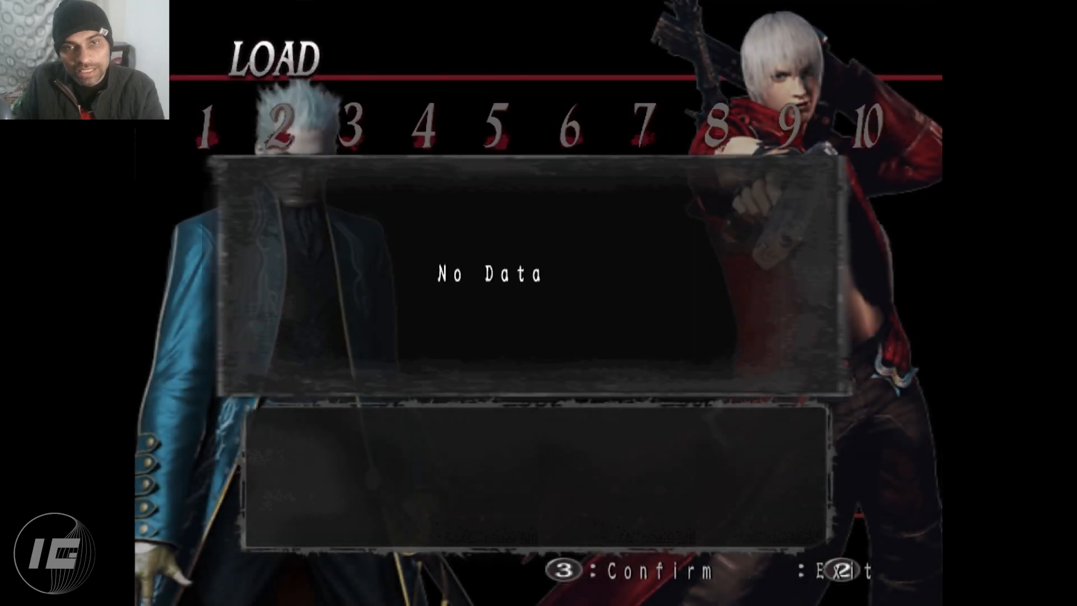
Load the saved game and start mission 3 at NORMAL difficulty
{"action": "key", "text": "Return"}
{"action": "key", "text": "Return"}
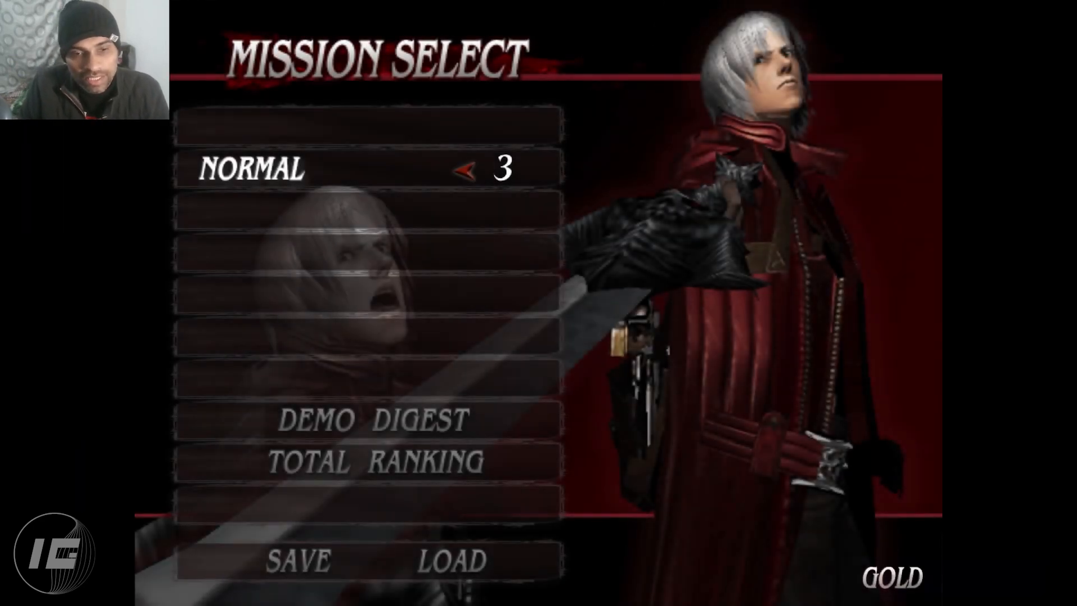
{"action": "key", "text": "Return"}
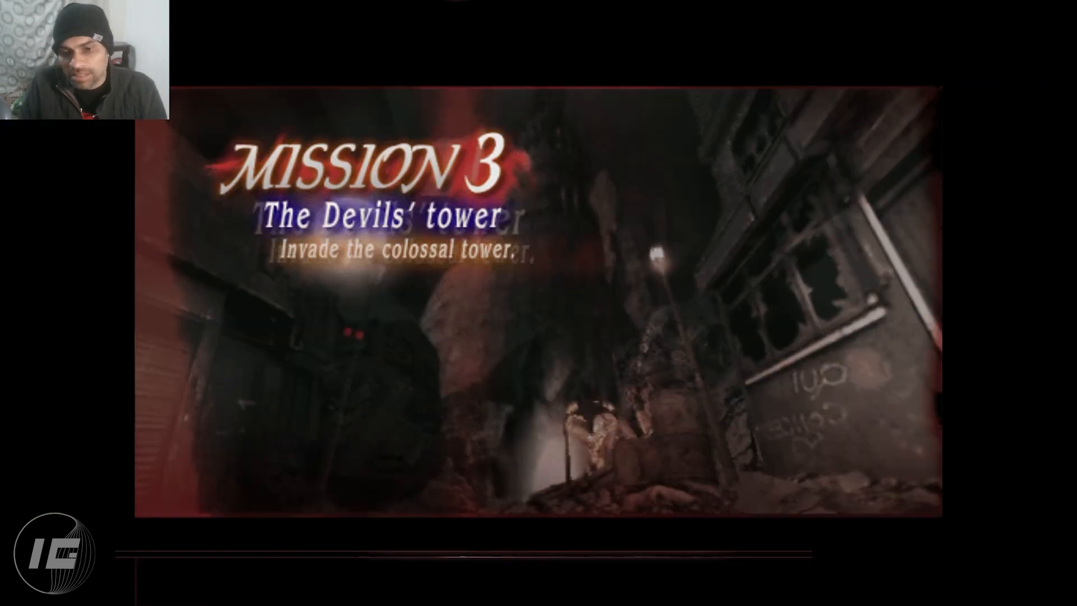
{"action": "key", "text": "Return"}
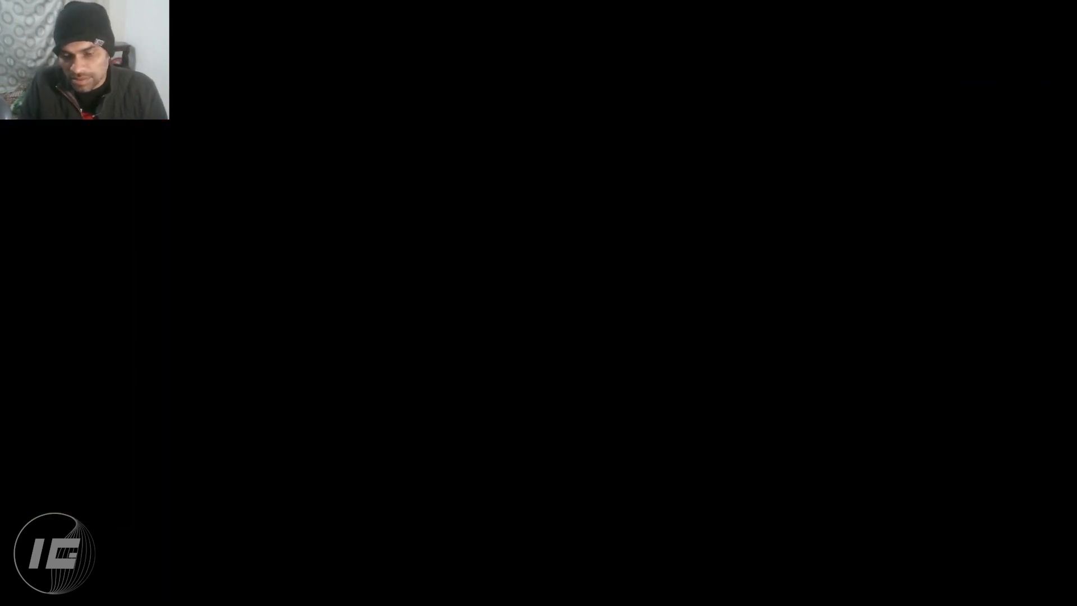
{"action": "key", "text": "d"}
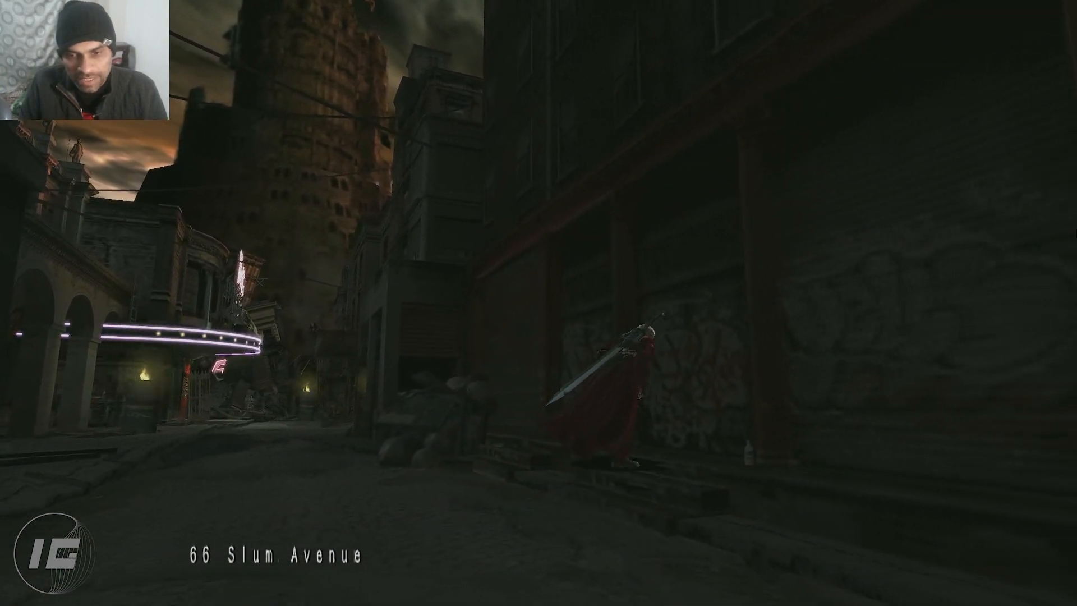
{"action": "key", "text": "space"}
{"action": "key", "text": "space"}
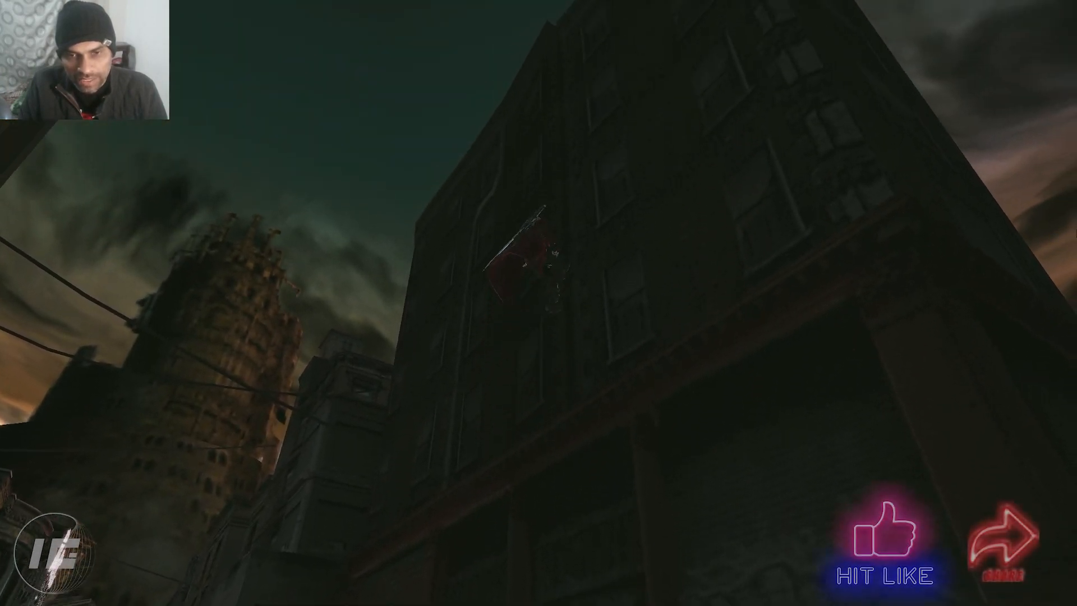
{"action": "key", "text": "space"}
{"action": "key", "text": "space"}
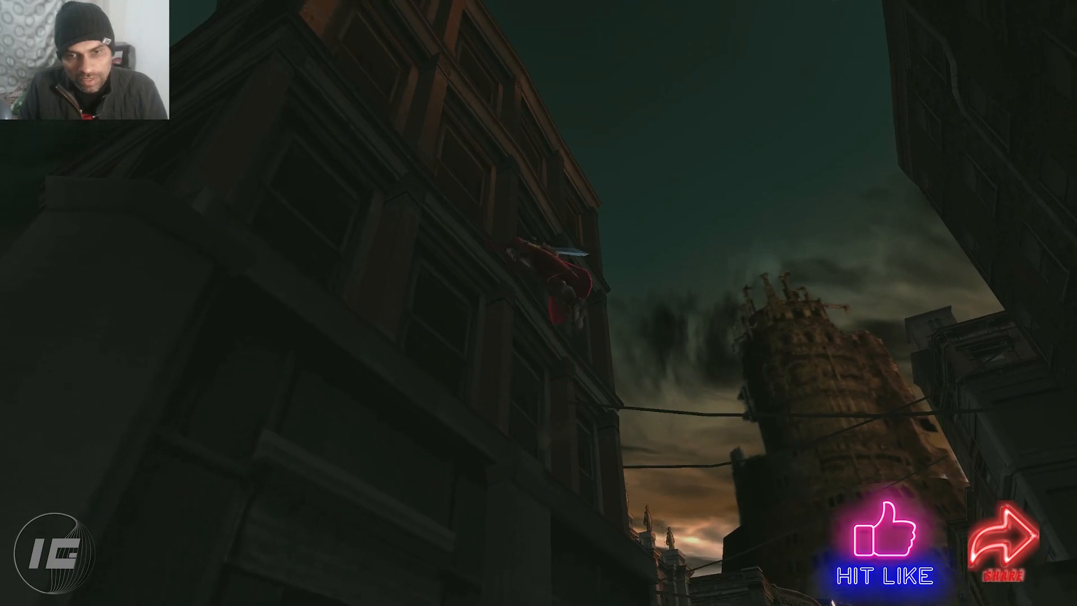
{"action": "key", "text": "i"}
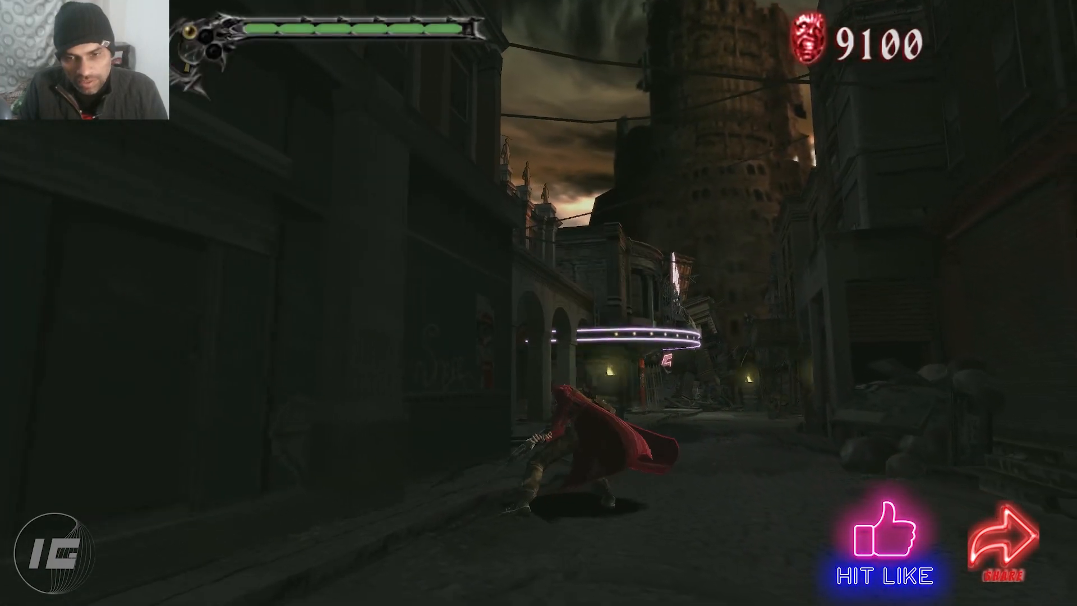